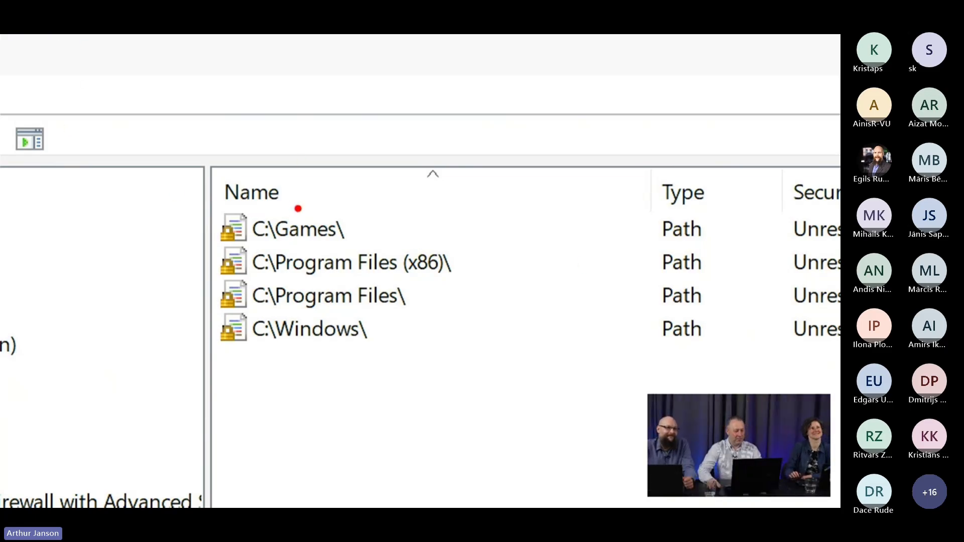
Mark the C:\Games\ path rule with a red arrow and annotate \\FS\Data\Application and \\DC\NetLogon\ below the rules list
{"action": "left_click_drag", "start_coordinate": [311, 209], "coordinate": [375, 137]}
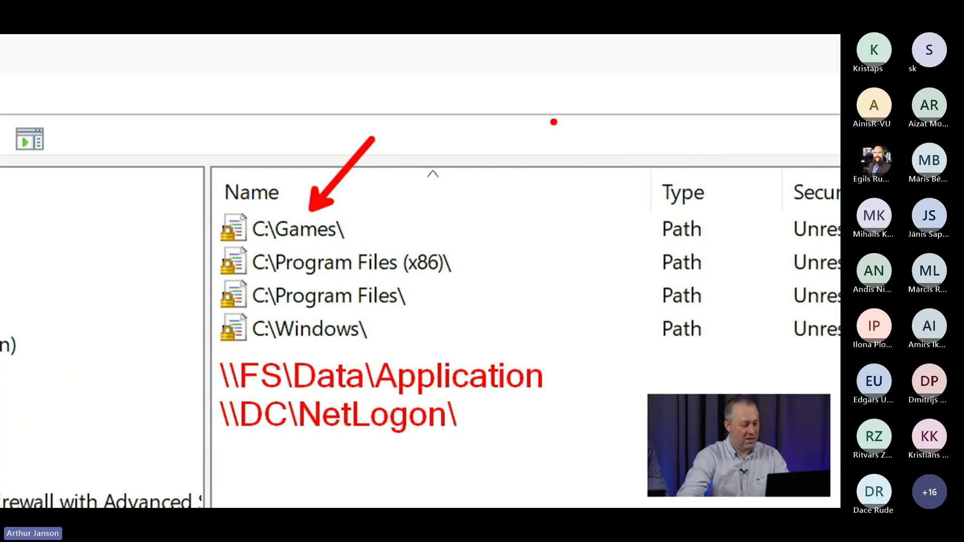
{"action": "key", "text": "Escape"}
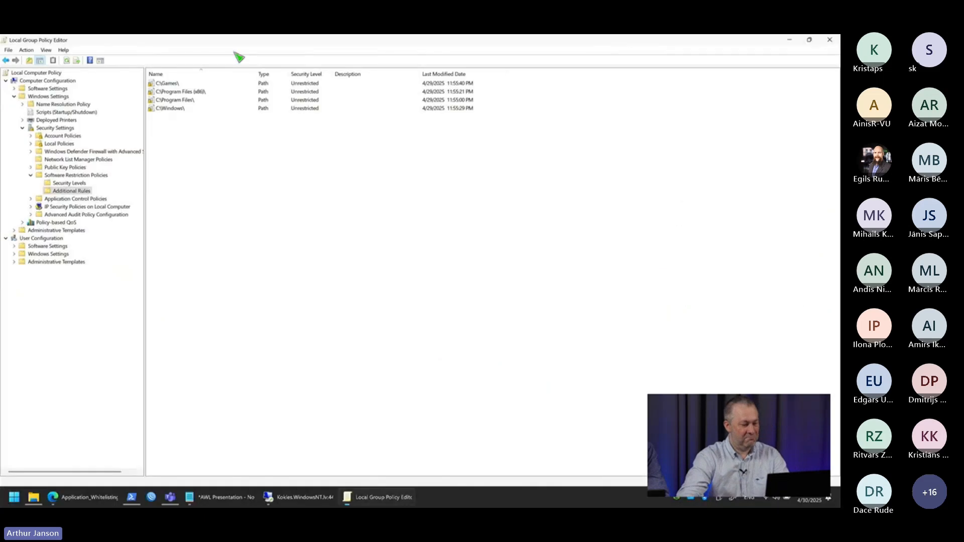
Examine the Designated File Types of Software Restriction Policies in close-up, annotate ".lnk" over the dialog, and close it without changes
{"action": "left_click", "coordinate": [83, 177]}
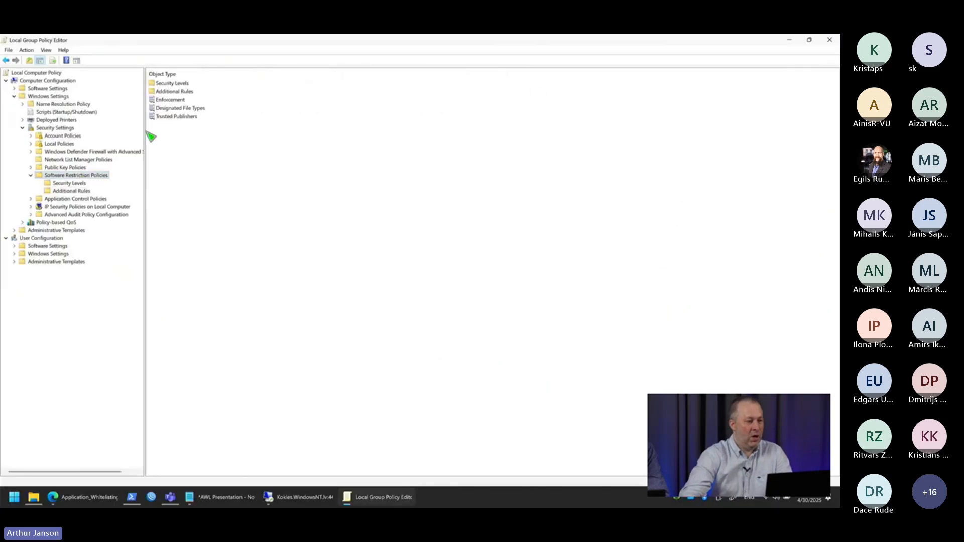
{"action": "double_click", "coordinate": [177, 109]}
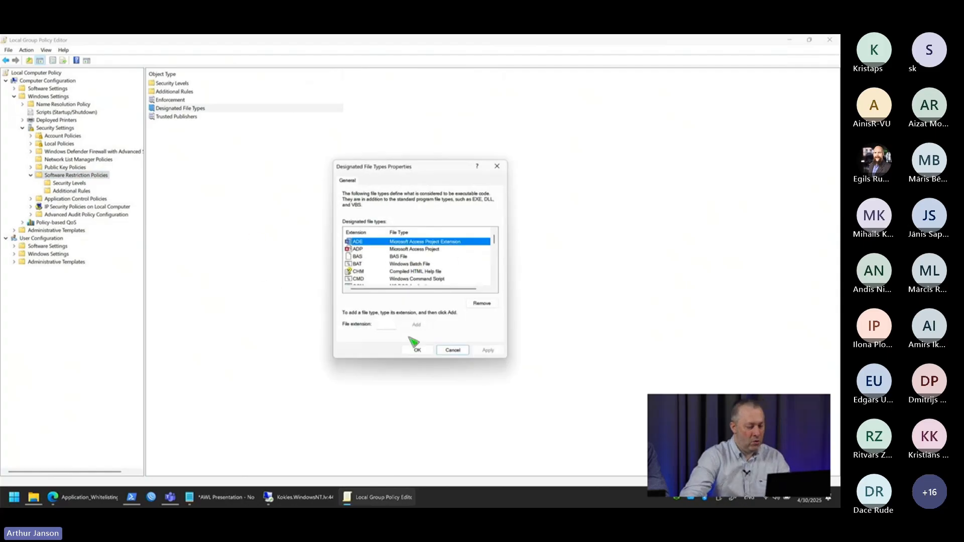
{"action": "key", "text": "ctrl+1"}
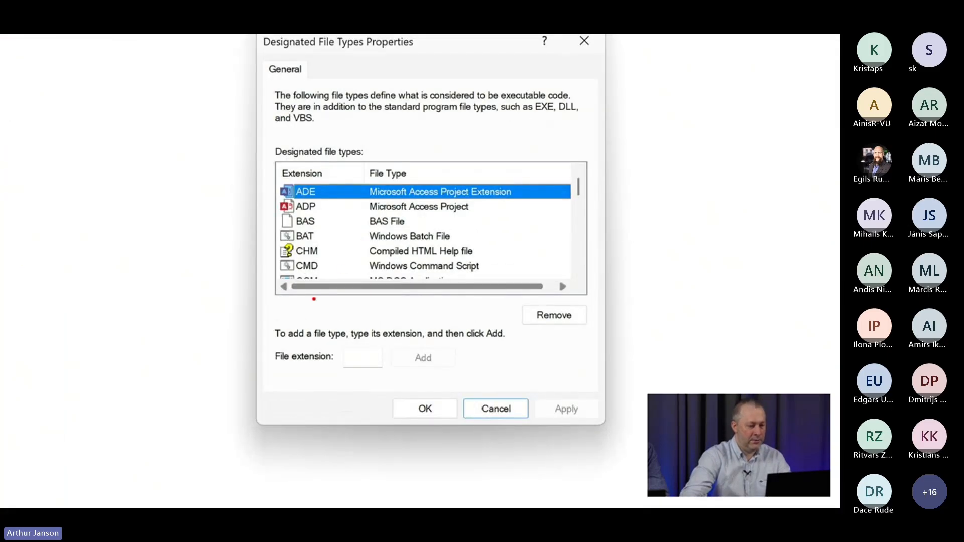
{"action": "key", "text": "t"}
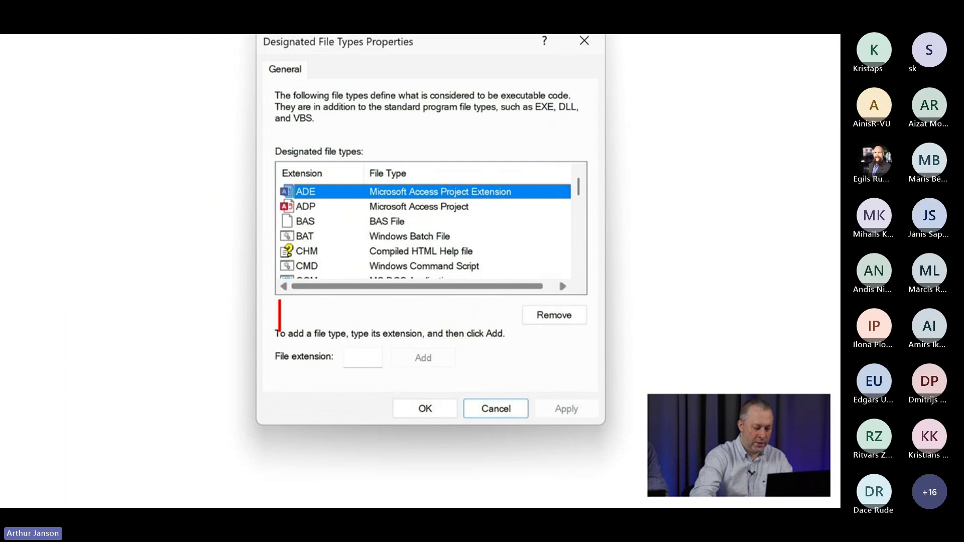
{"action": "type", "text": ".lnk"}
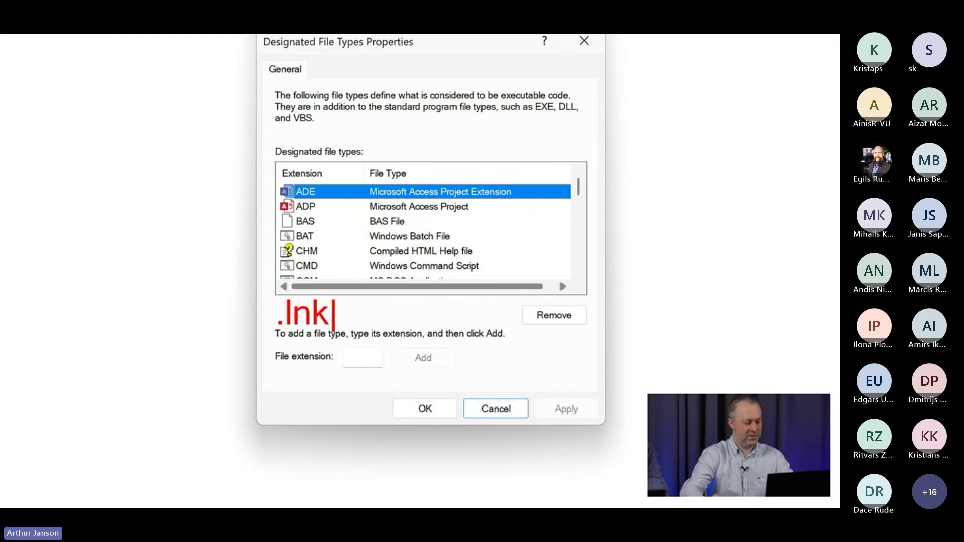
{"action": "key", "text": "Escape"}
{"action": "key", "text": "Escape"}
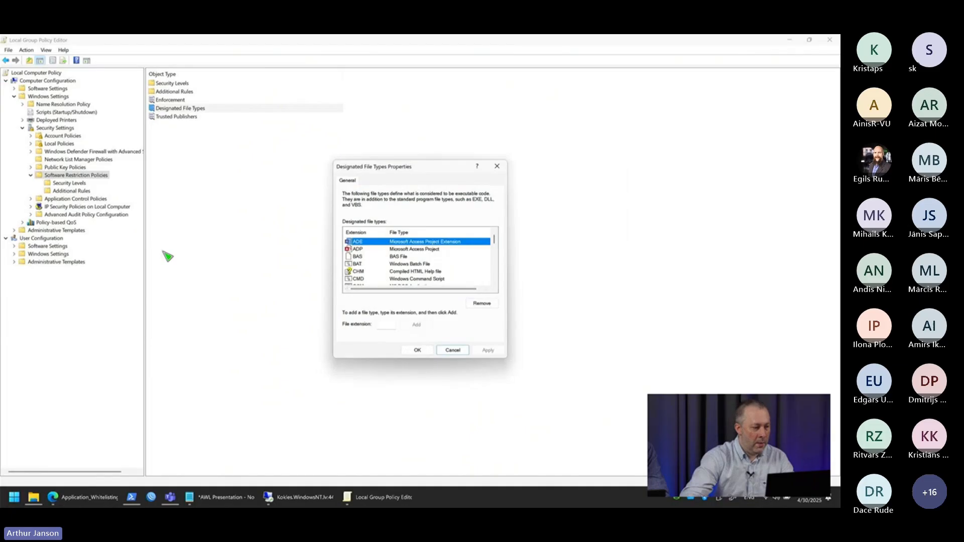
{"action": "left_click", "coordinate": [453, 350]}
Open the Enforcement properties and point arrows at "All software files except libraries" and "All users except local administrators"
{"action": "double_click", "coordinate": [191, 101]}
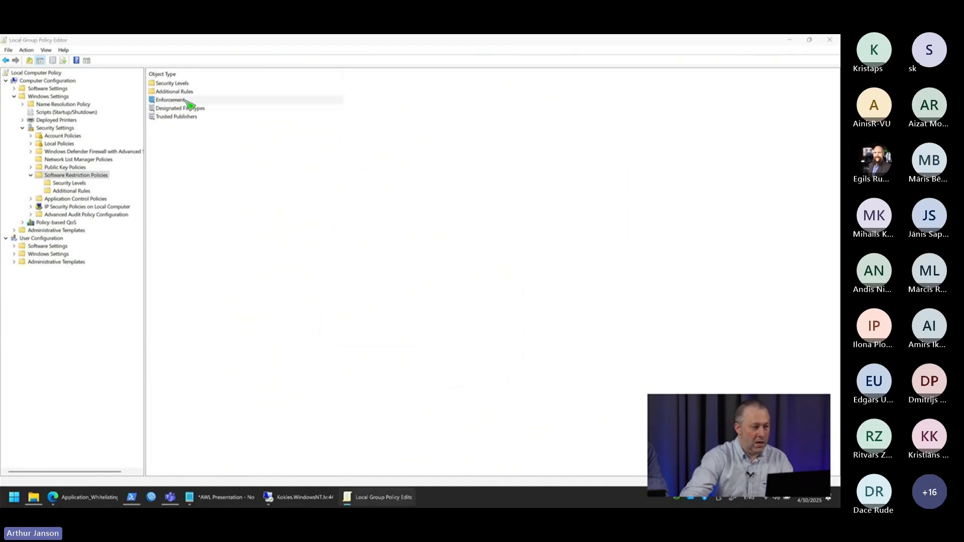
{"action": "key", "text": "ctrl+4"}
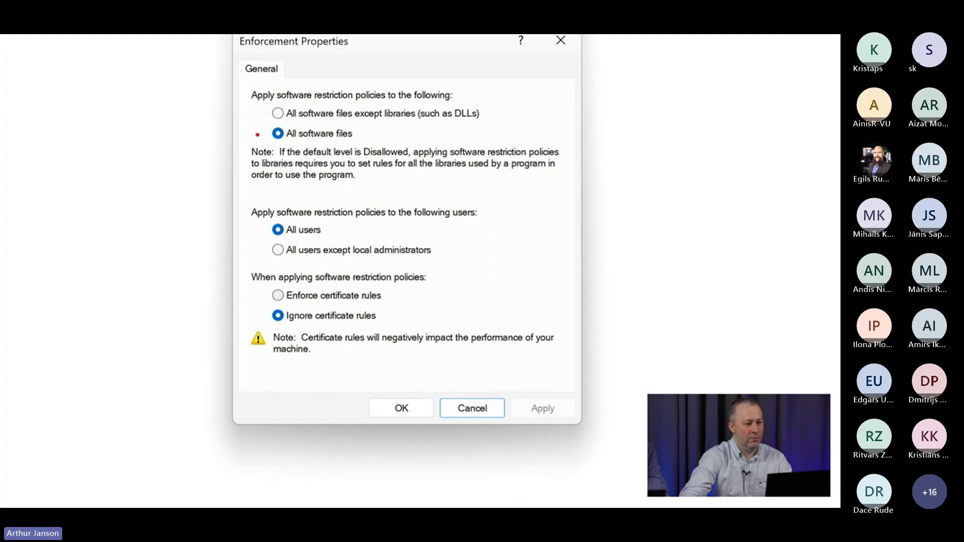
{"action": "left_click_drag", "start_coordinate": [266, 114], "coordinate": [204, 121]}
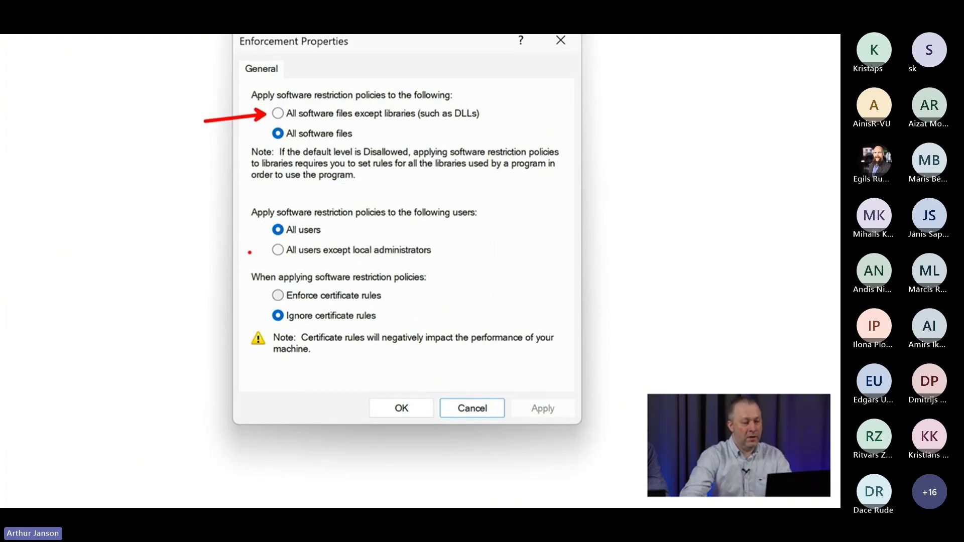
{"action": "key", "text": "ctrl+z"}
{"action": "left_click_drag", "start_coordinate": [250, 253], "coordinate": [93, 328]}
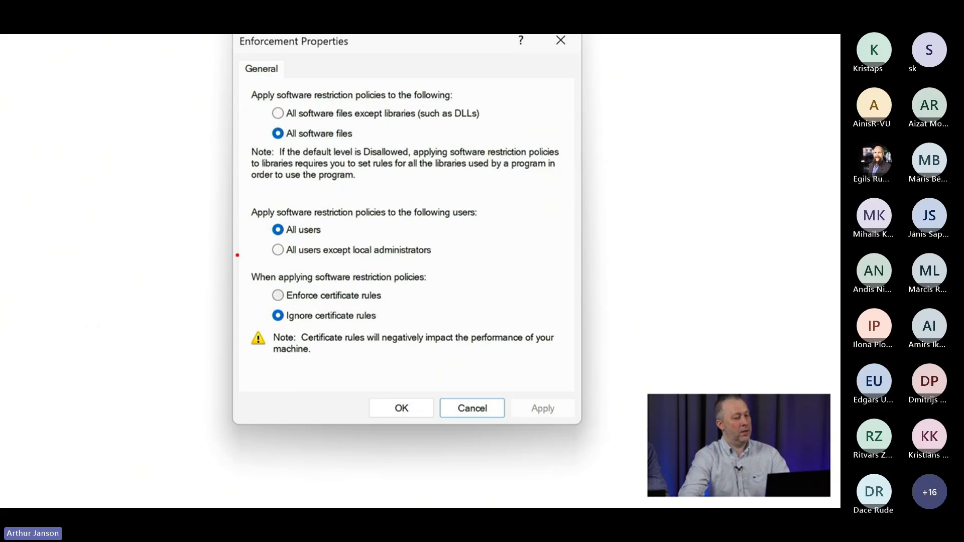
{"action": "left_click_drag", "start_coordinate": [269, 252], "coordinate": [140, 252]}
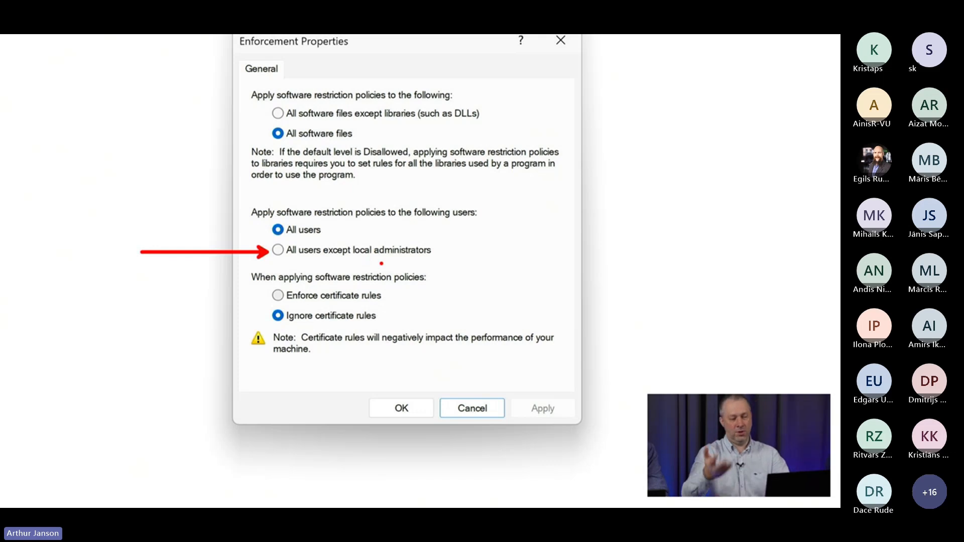
{"action": "key", "text": "Escape"}
Set the enforcement policy to enforce certificate rules, and apply the change
{"action": "left_click", "coordinate": [357, 294]}
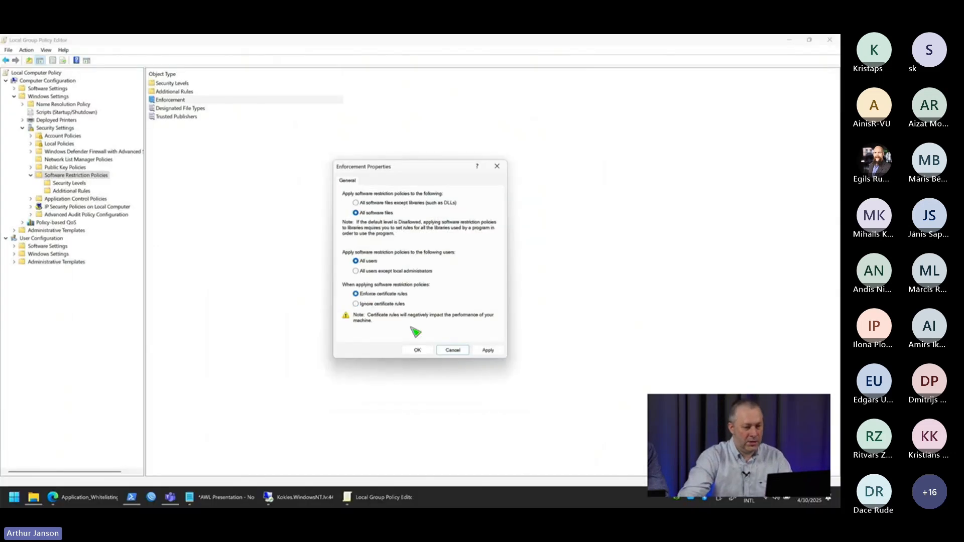
{"action": "left_click", "coordinate": [489, 351]}
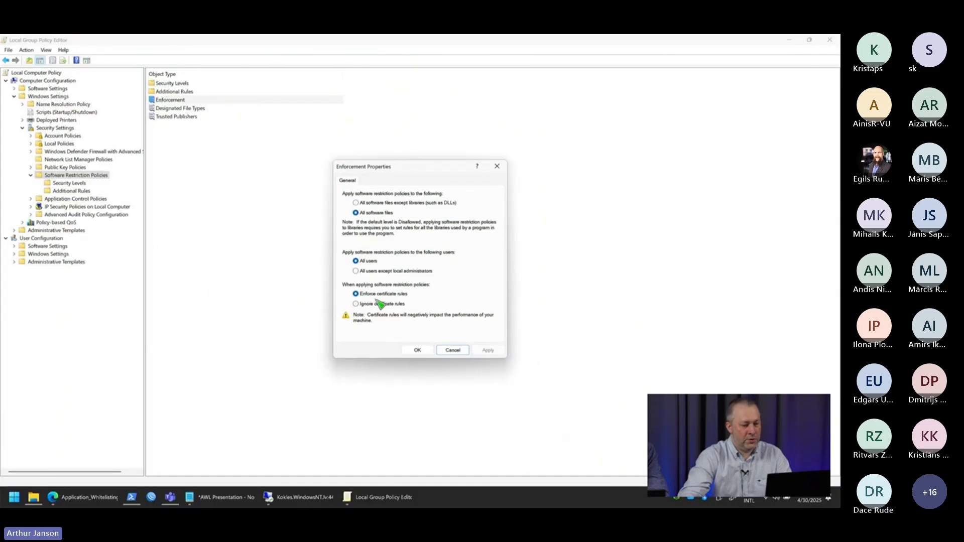
{"action": "key", "text": "ctrl+1"}
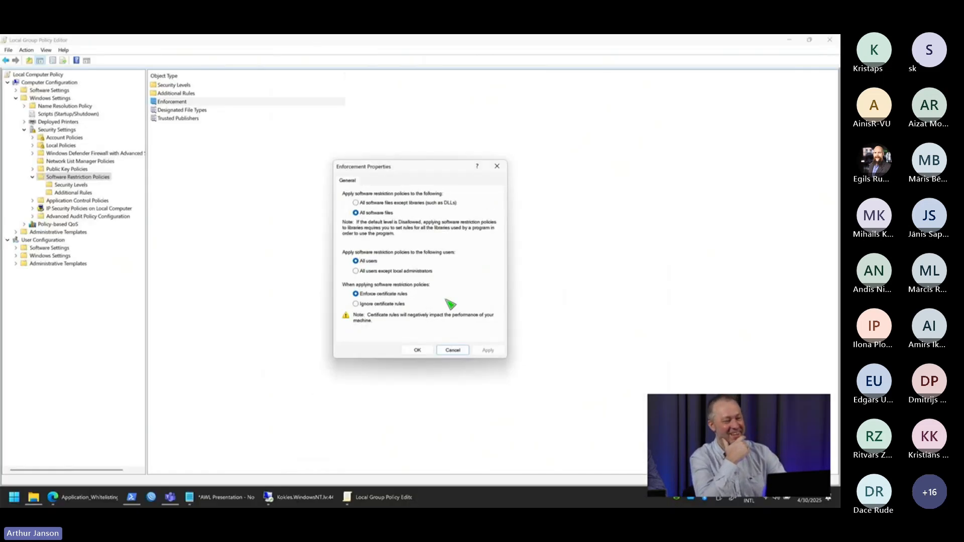
{"action": "left_click", "coordinate": [417, 351]}
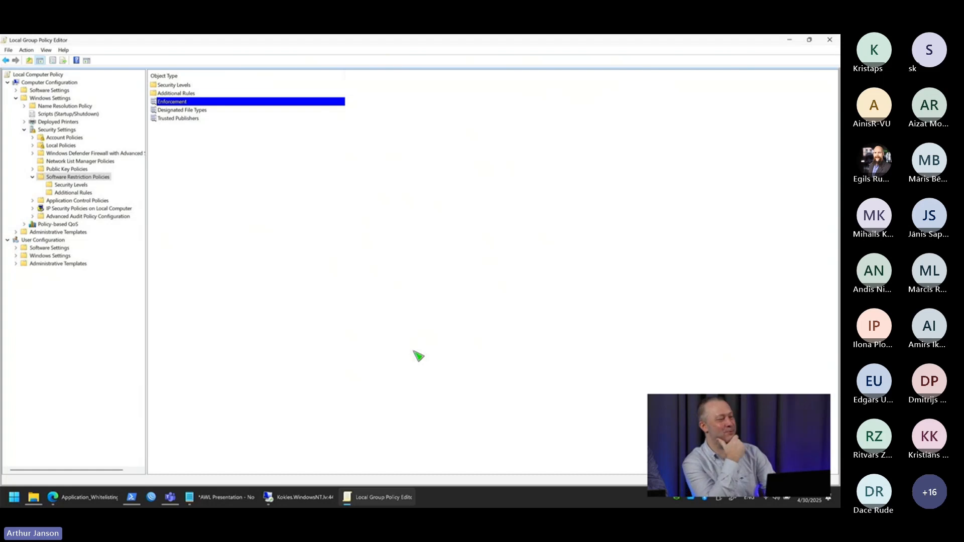
Close the Local Group Policy Editor and disable AWL through the whitelisting utility running in the background
{"action": "left_click", "coordinate": [832, 40]}
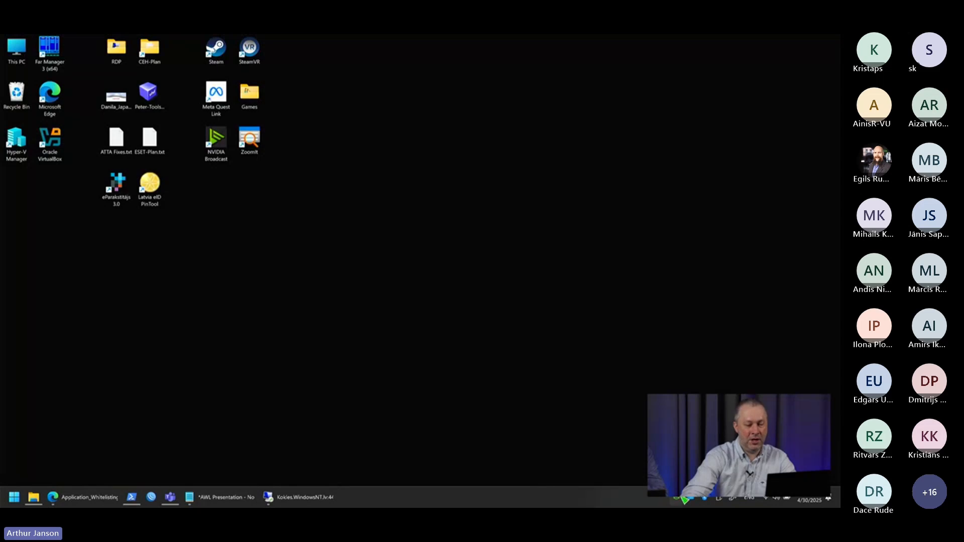
{"action": "right_click", "coordinate": [676, 499]}
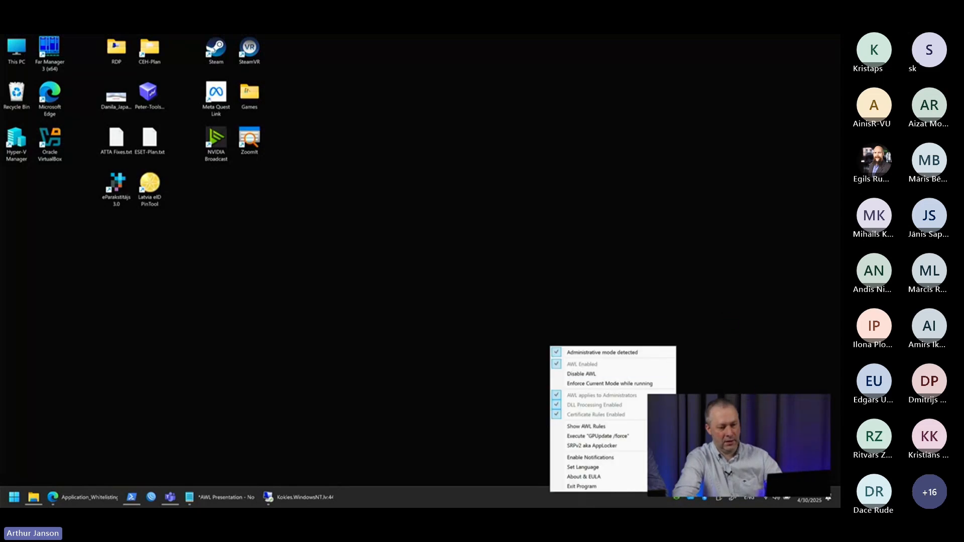
{"action": "left_click", "coordinate": [577, 374]}
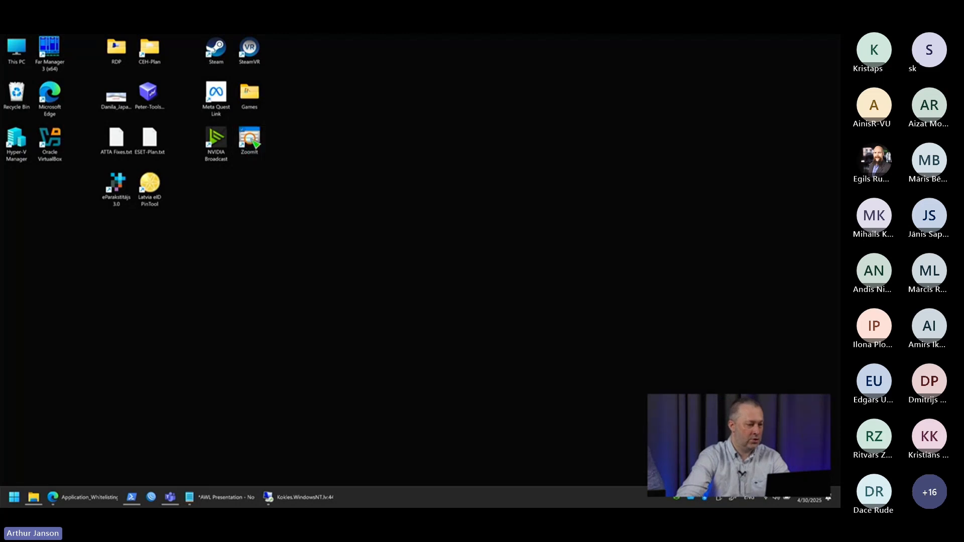
Inspect the target path in the ZoomIt desktop shortcut's properties in close-up, and close the properties
{"action": "right_click", "coordinate": [250, 139]}
{"action": "left_click", "coordinate": [295, 285]}
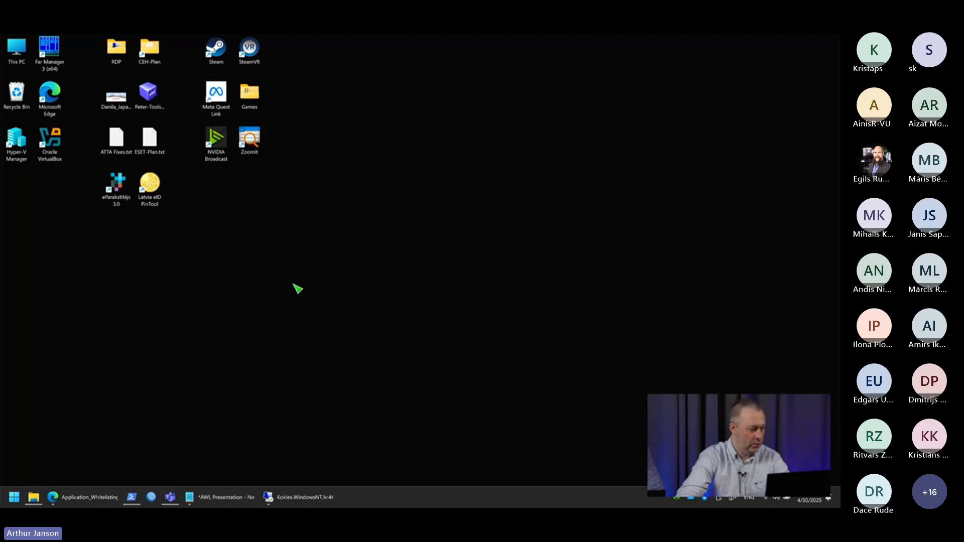
{"action": "left_click", "coordinate": [367, 226]}
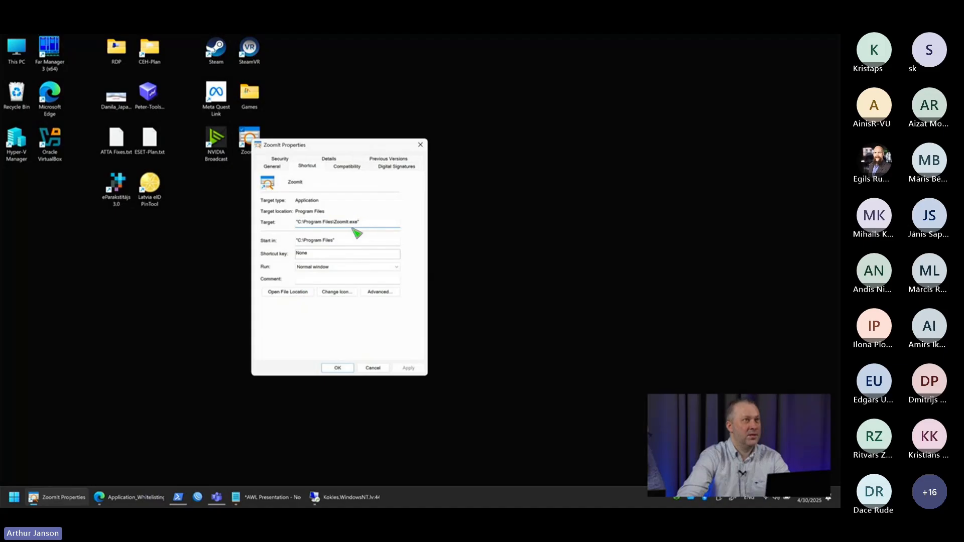
{"action": "key", "text": "ctrl+1"}
{"action": "left_click", "coordinate": [258, 233]}
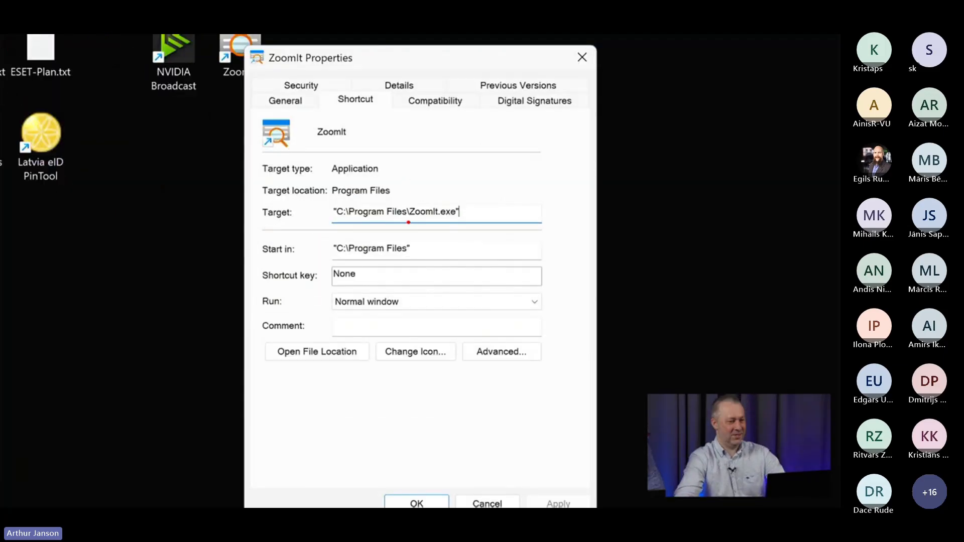
{"action": "key", "text": "Escape"}
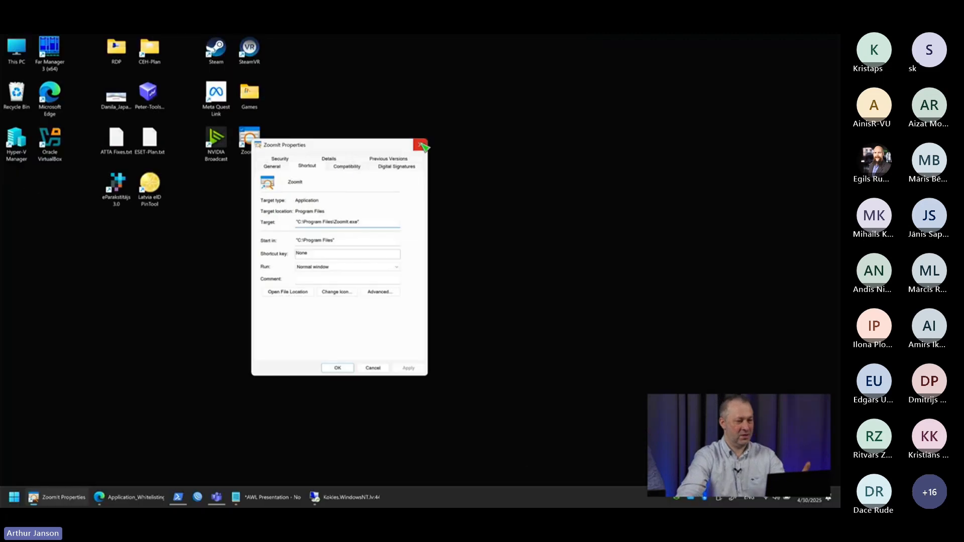
{"action": "left_click", "coordinate": [420, 145]}
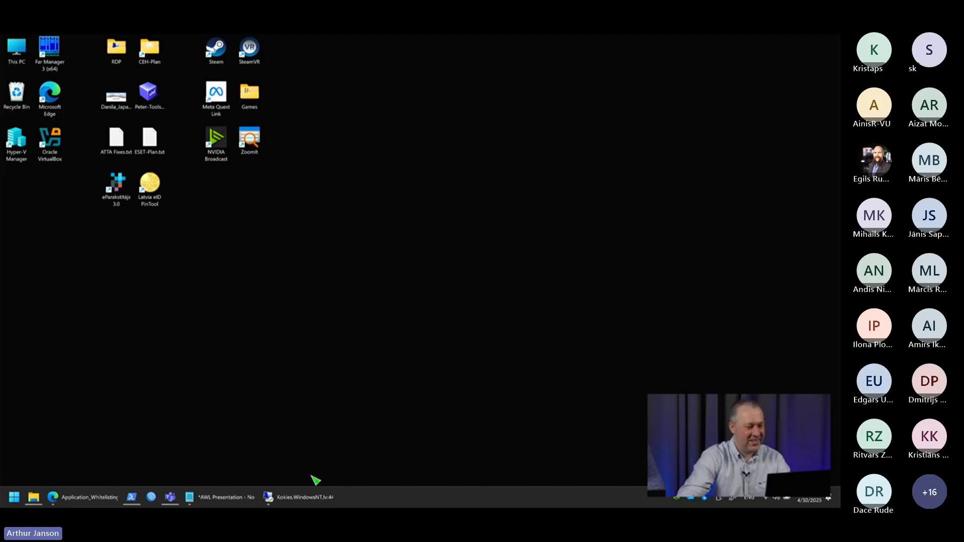
Switch to the Kokles remote desktop session, minimize Outlook, and launch Excel from the desktop
{"action": "left_click", "coordinate": [308, 497]}
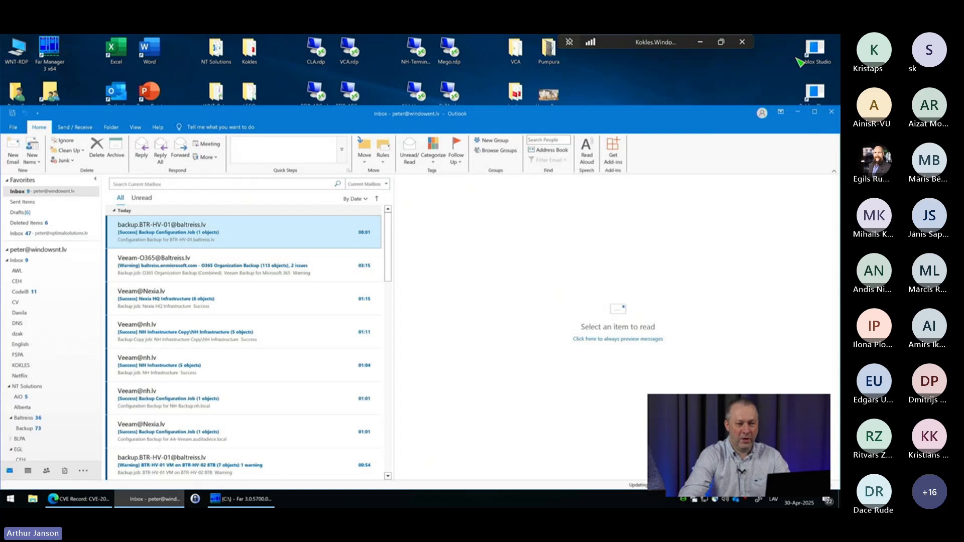
{"action": "left_click", "coordinate": [800, 116]}
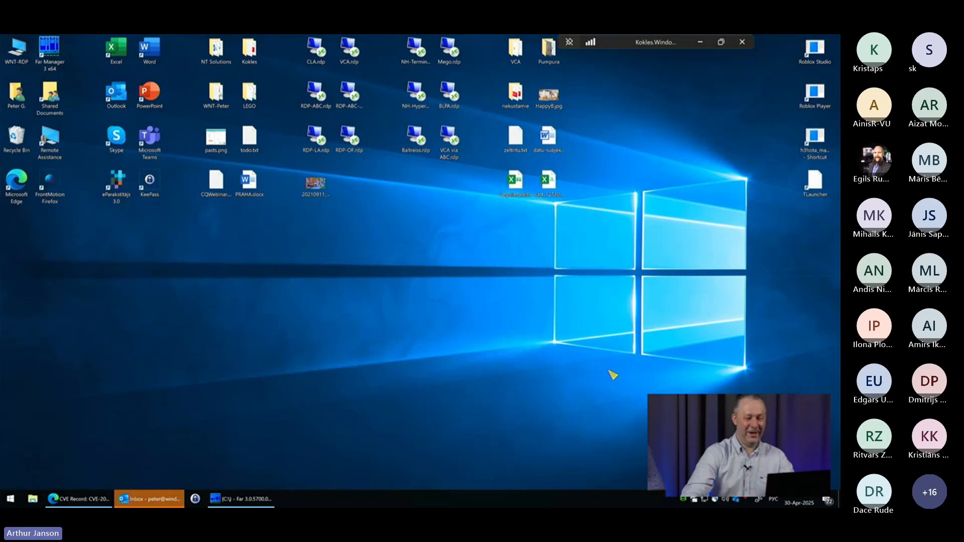
{"action": "double_click", "coordinate": [129, 63]}
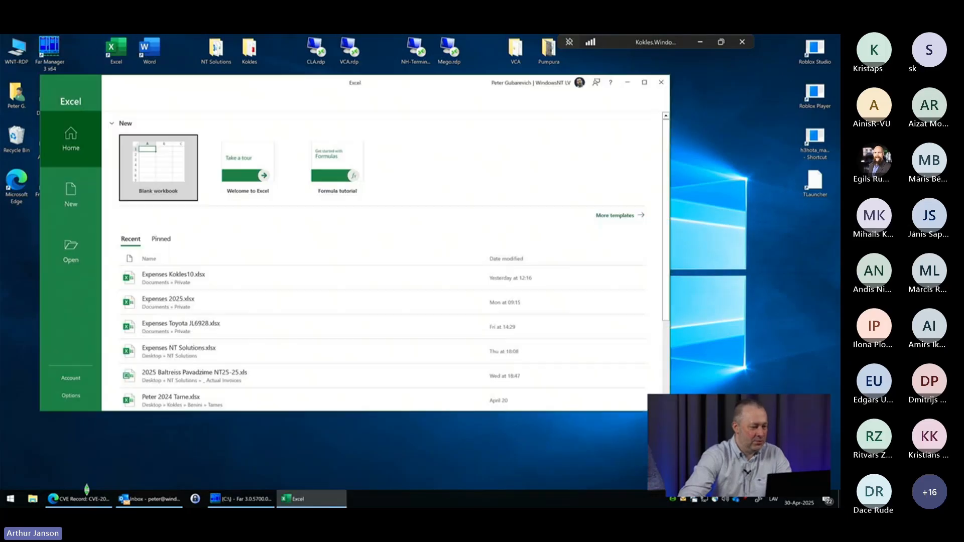
Review the CVE-2025-0411 record in the remote session's browser, minimize the browser, and close Excel
{"action": "left_click", "coordinate": [83, 500]}
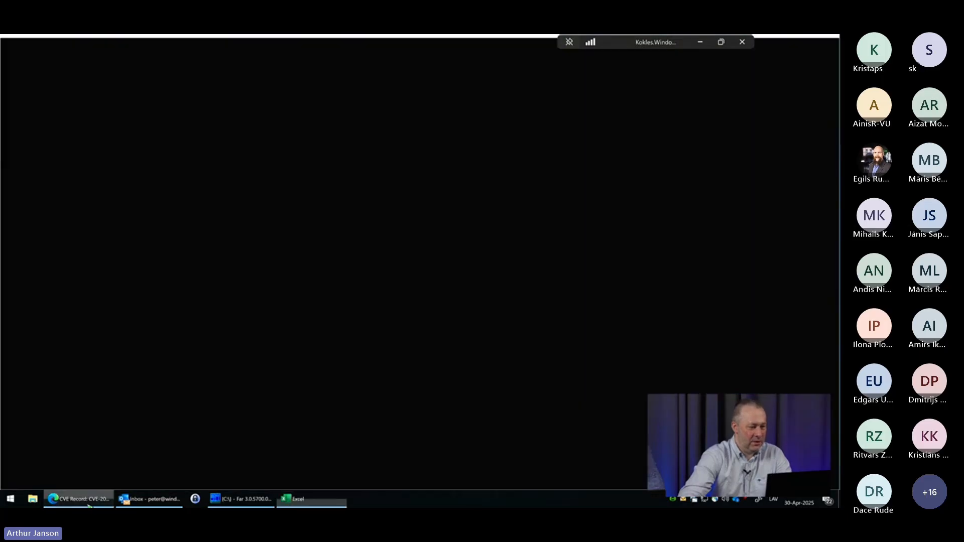
{"action": "scroll", "coordinate": [395, 335], "scroll_direction": "down", "scroll_amount": 3}
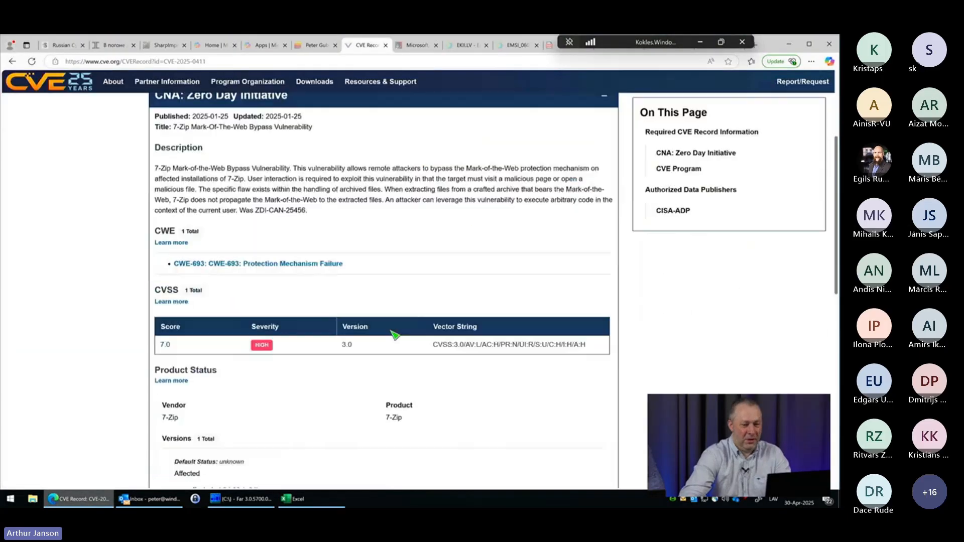
{"action": "scroll", "coordinate": [395, 335], "scroll_direction": "up", "scroll_amount": 5}
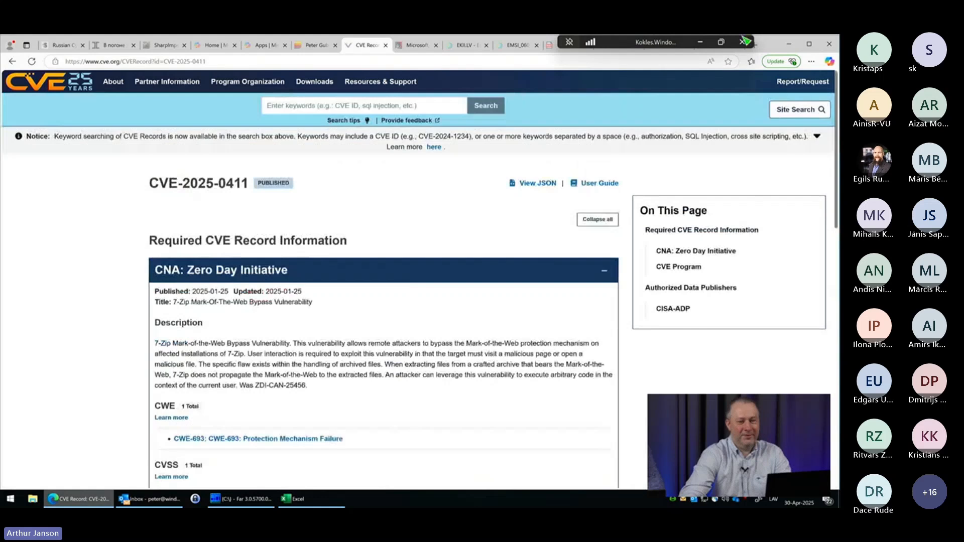
{"action": "left_click", "coordinate": [789, 45]}
{"action": "left_click", "coordinate": [662, 81]}
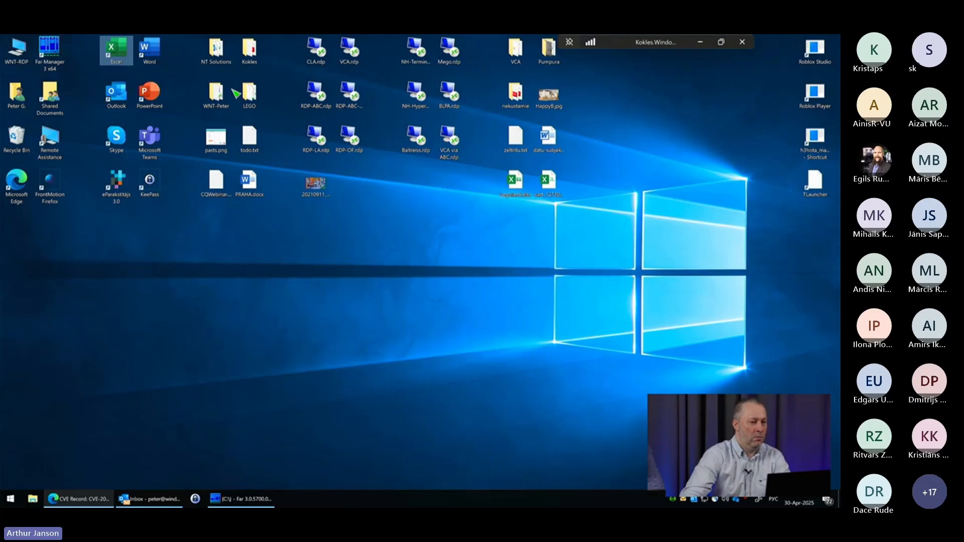
Try to run SRPManager.exe from the ISO folder on the remote System (C:) drive, and minimize the remote session
{"action": "double_click", "coordinate": [29, 52]}
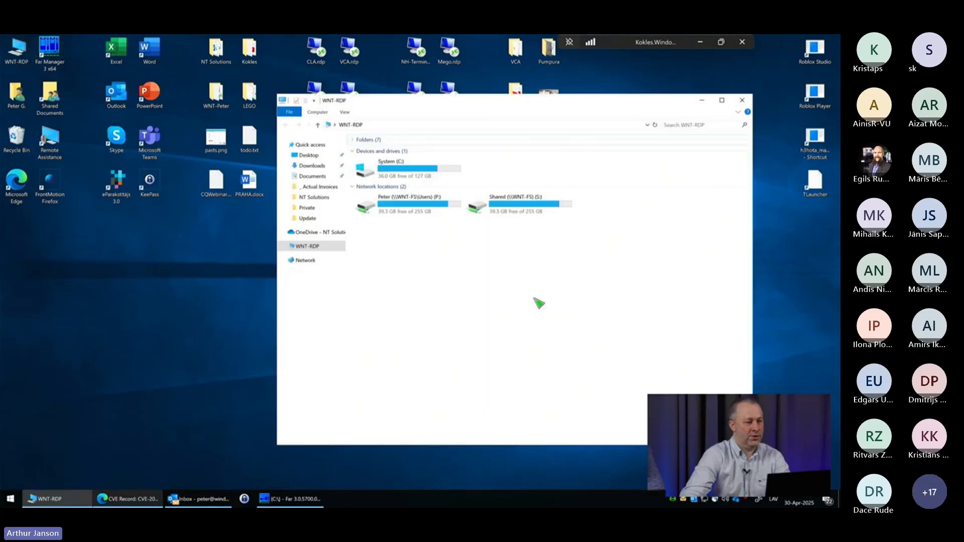
{"action": "double_click", "coordinate": [411, 173]}
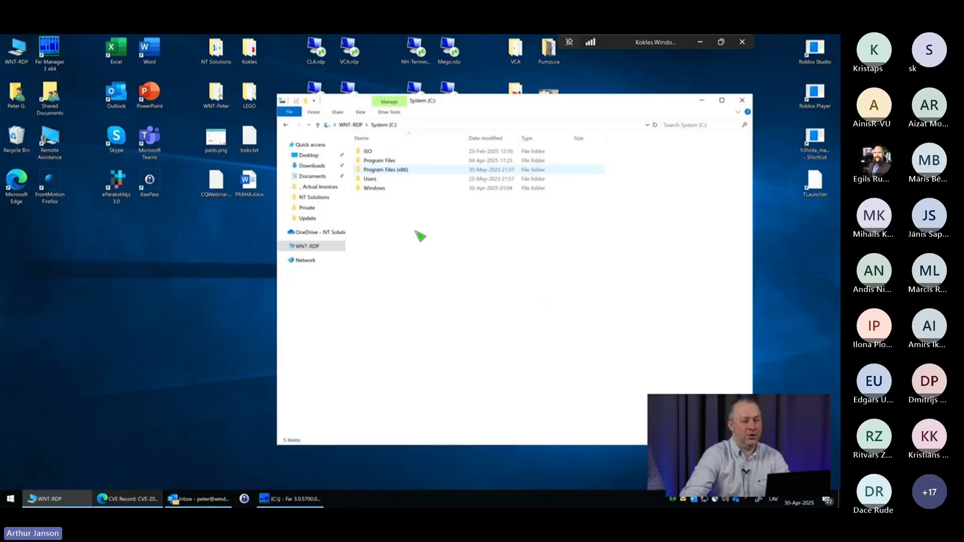
{"action": "double_click", "coordinate": [370, 151]}
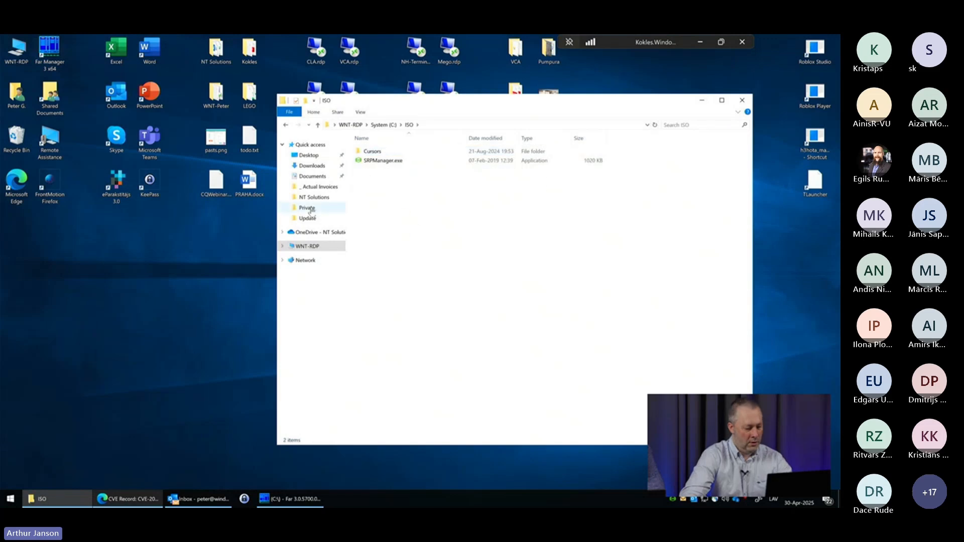
{"action": "double_click", "coordinate": [388, 163]}
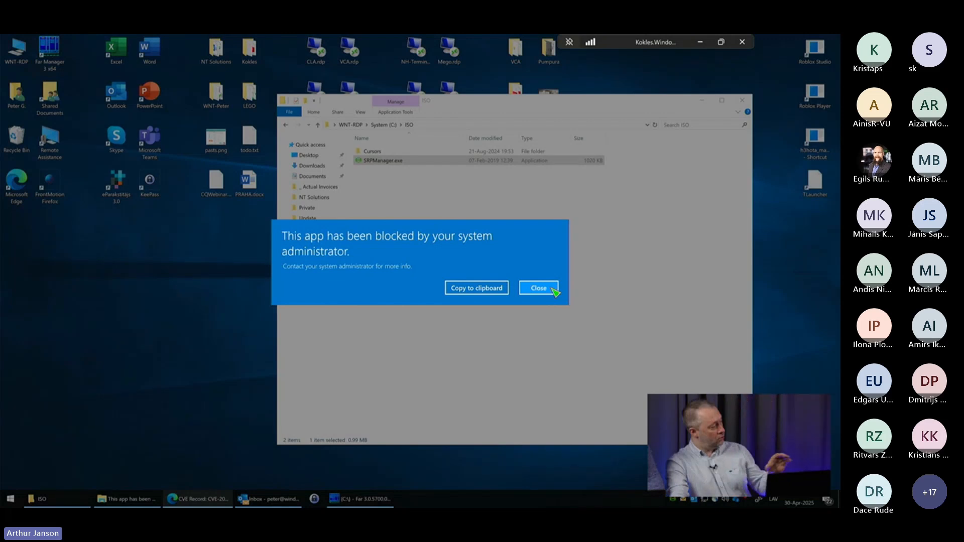
{"action": "left_click", "coordinate": [538, 289]}
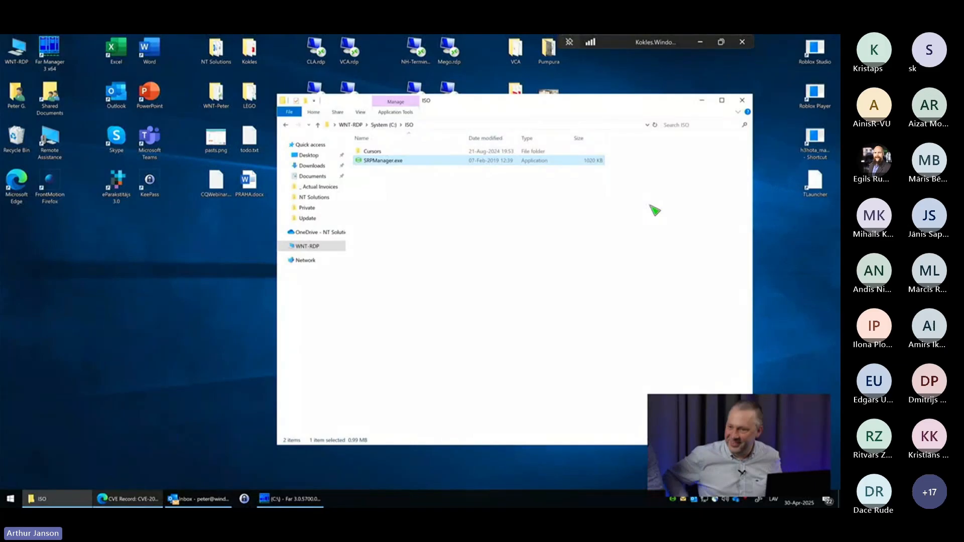
{"action": "left_click", "coordinate": [700, 42]}
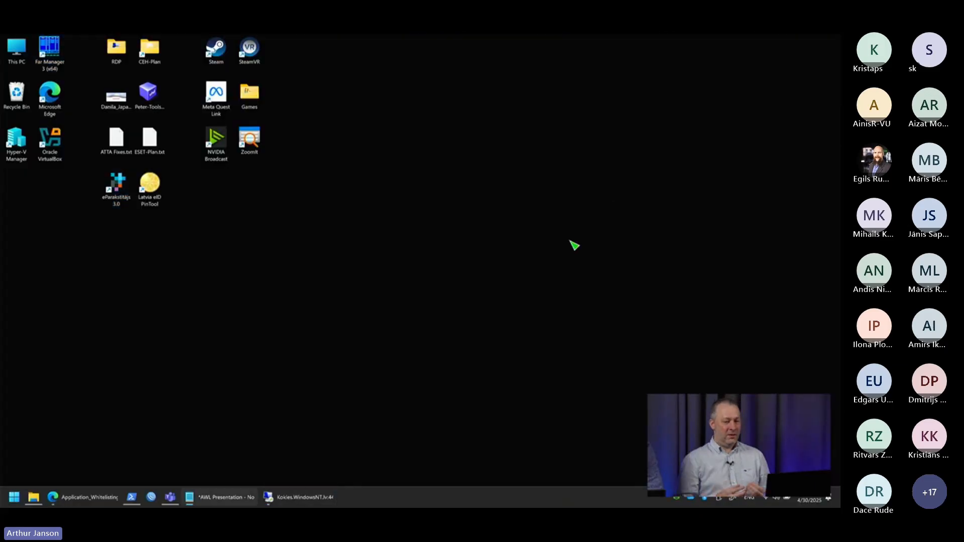